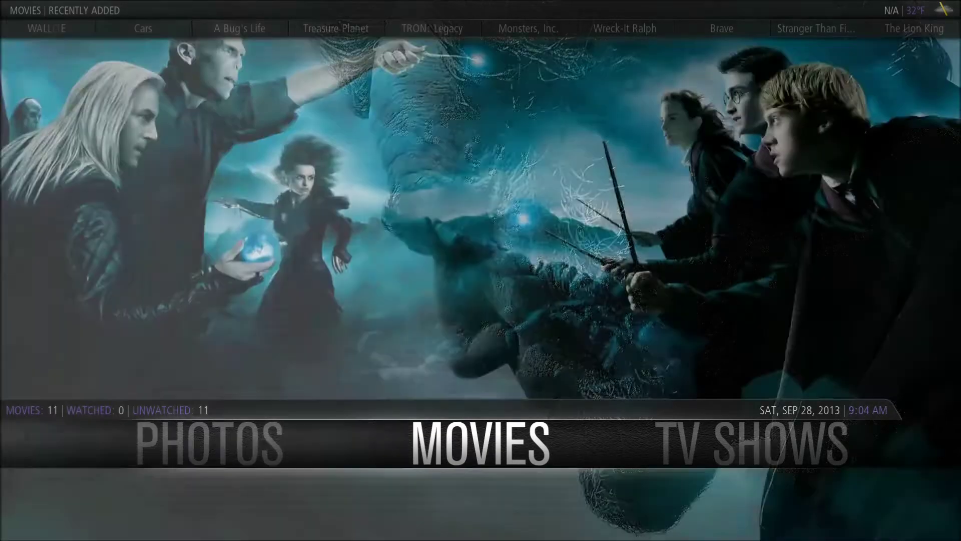
key("Return")
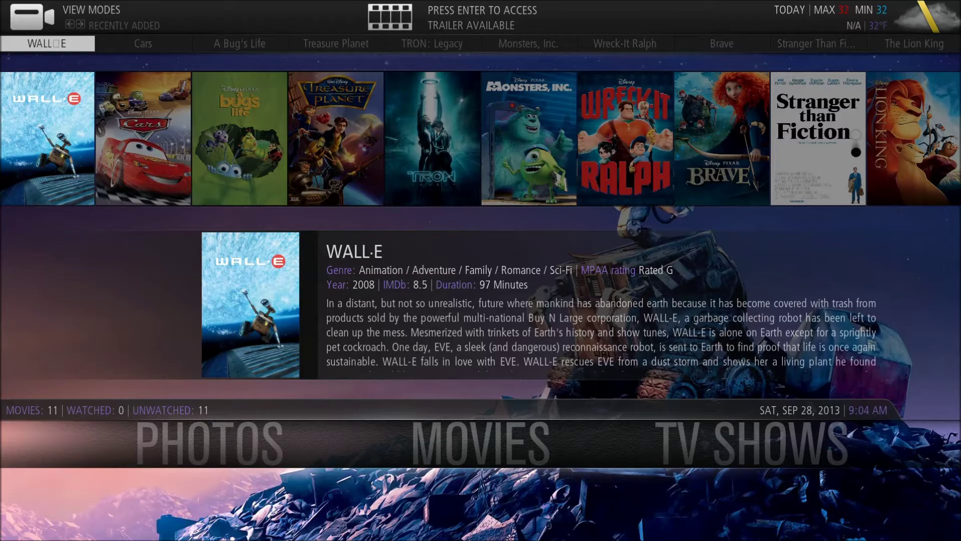
key("Up")
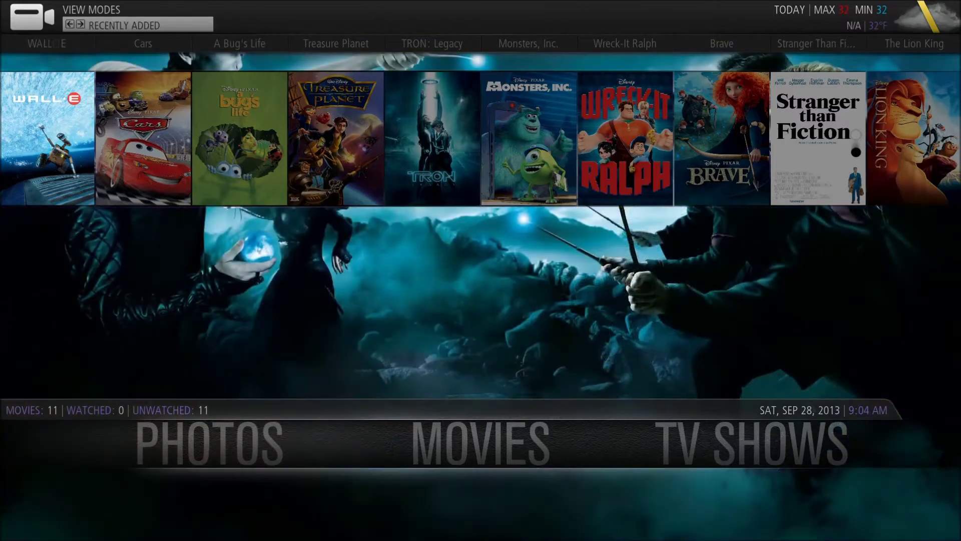
key("Right")
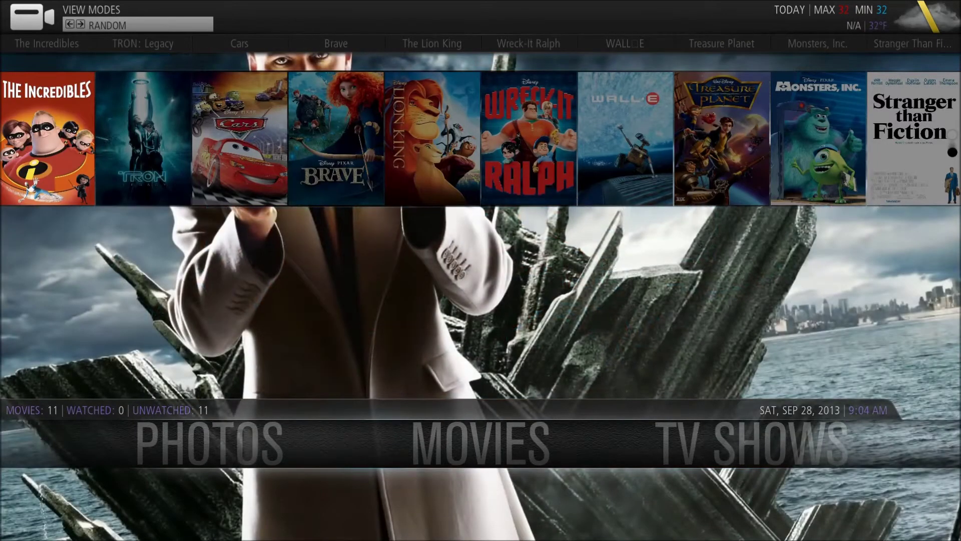
key("Right")
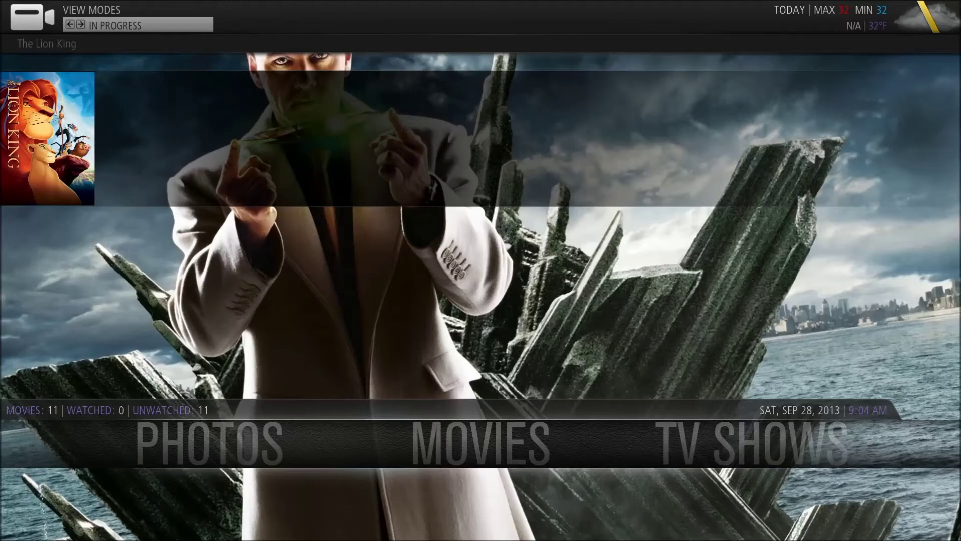
key("Right")
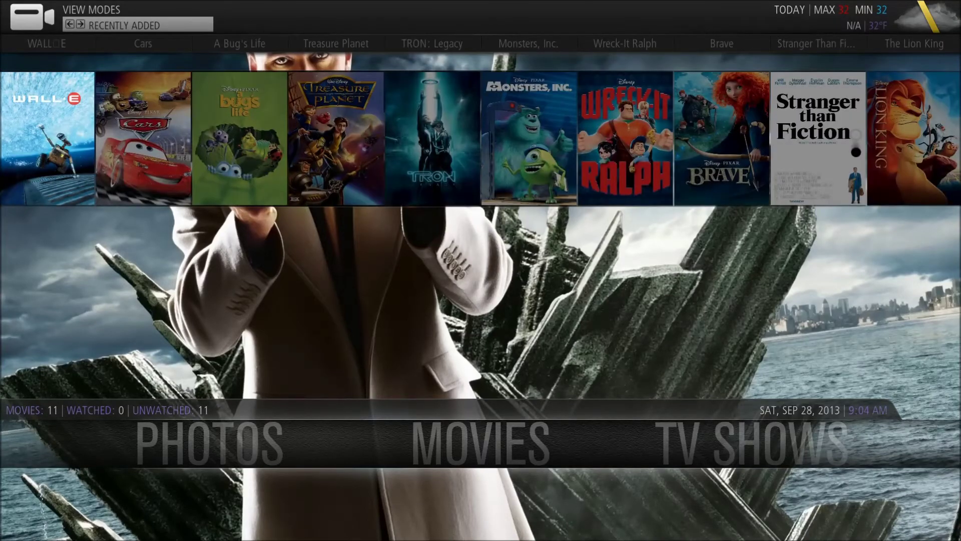
key("Down")
key("Right")
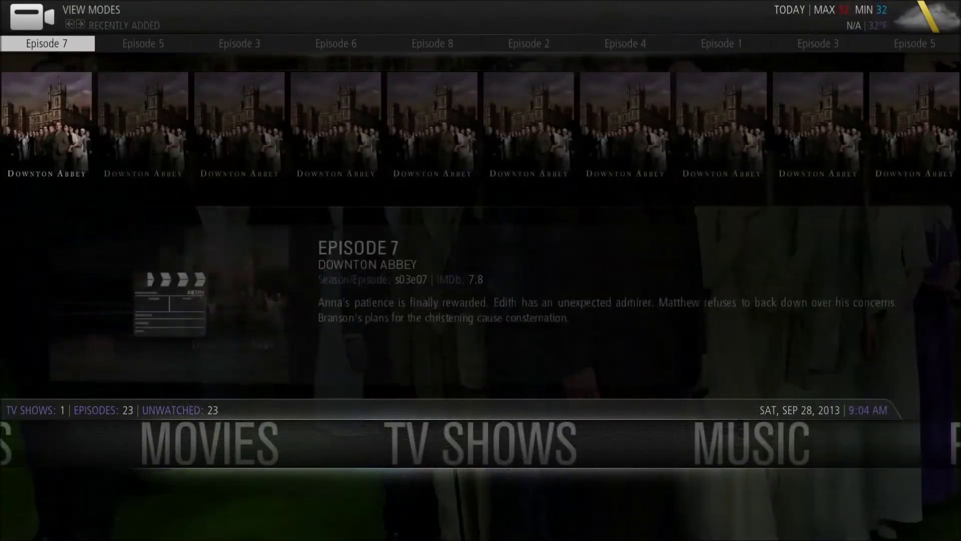
key("Right")
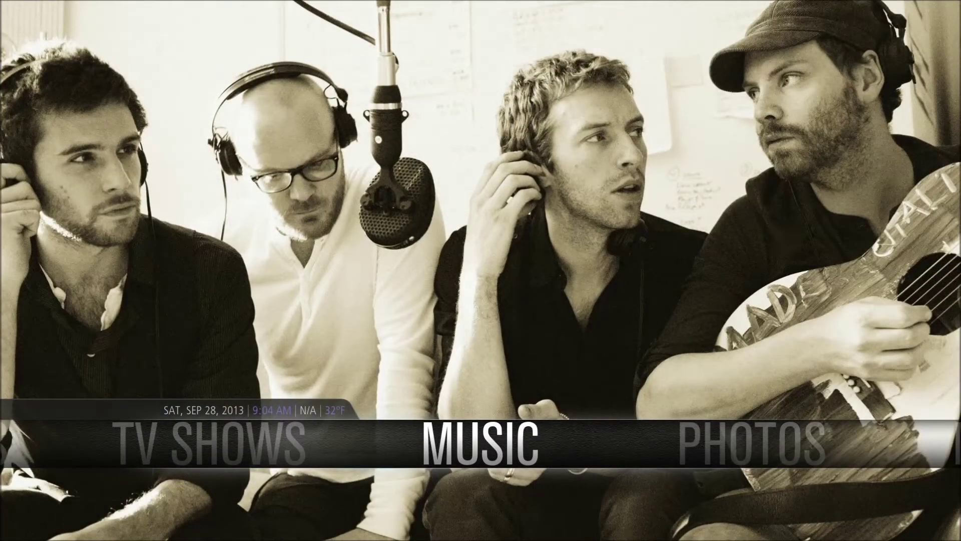
key("Right")
key("Right")
key("Up")
Browse the Recently Added posters (Cars, TRON: Legacy, Treasure Planet), then reach the Copy Movie shortcut under Movies
key("Right")
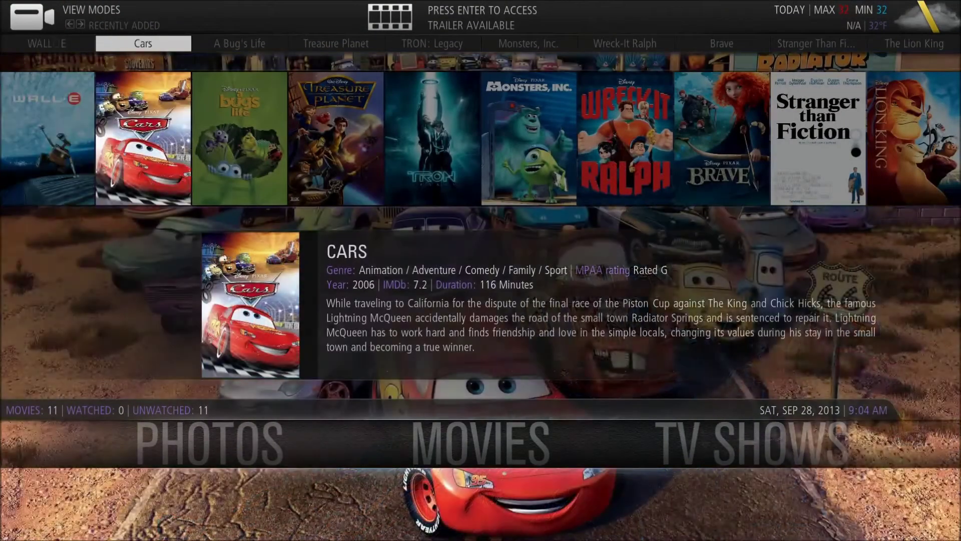
key("Right")
key("Right")
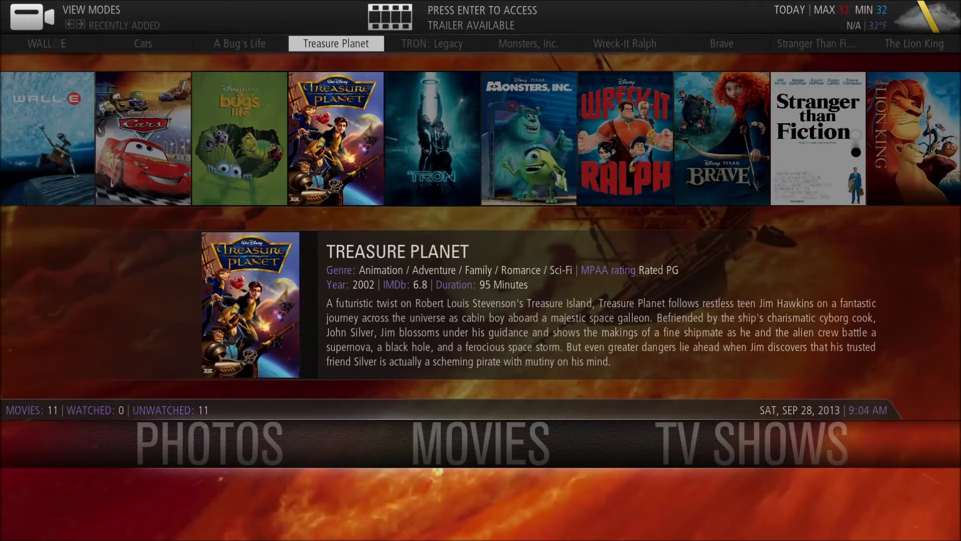
left_click(432, 139)
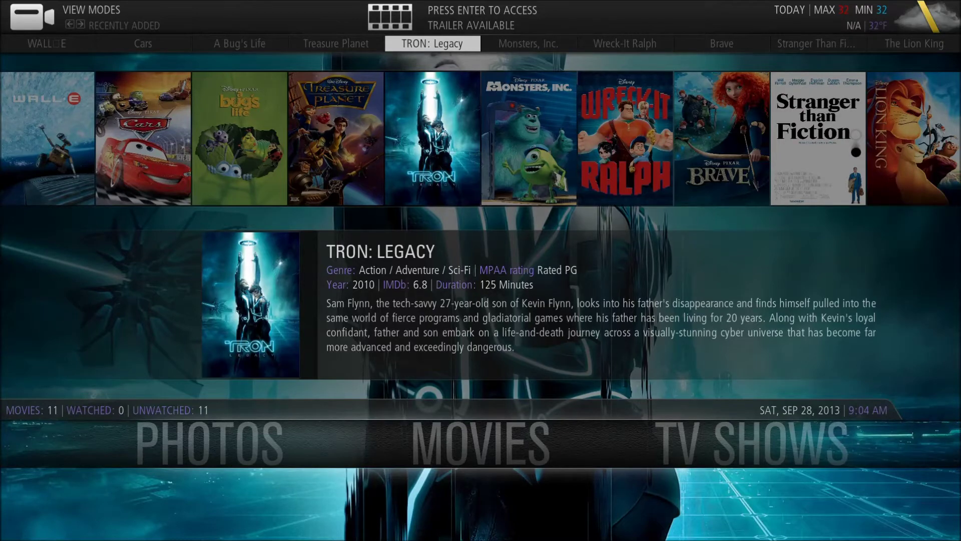
key("Left")
key("Down")
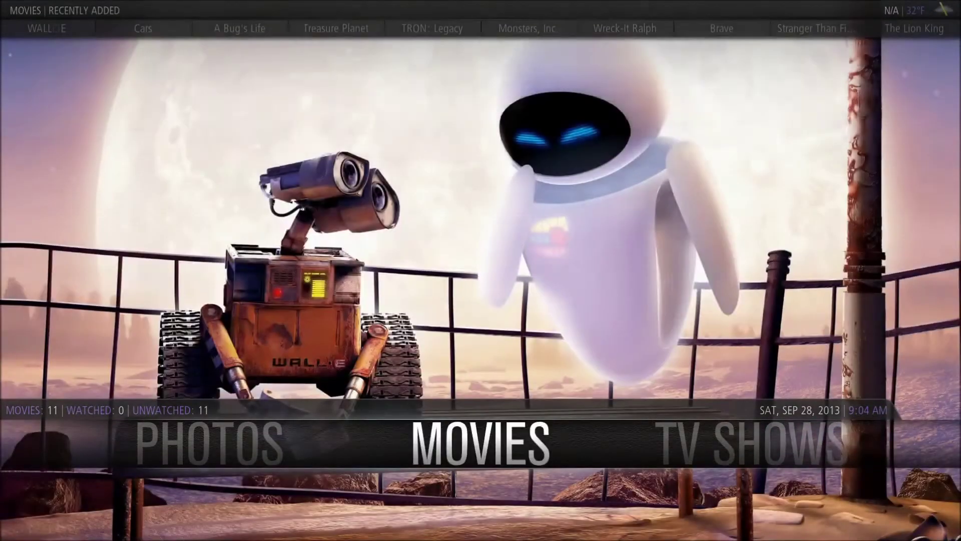
key("Right")
key("Right")
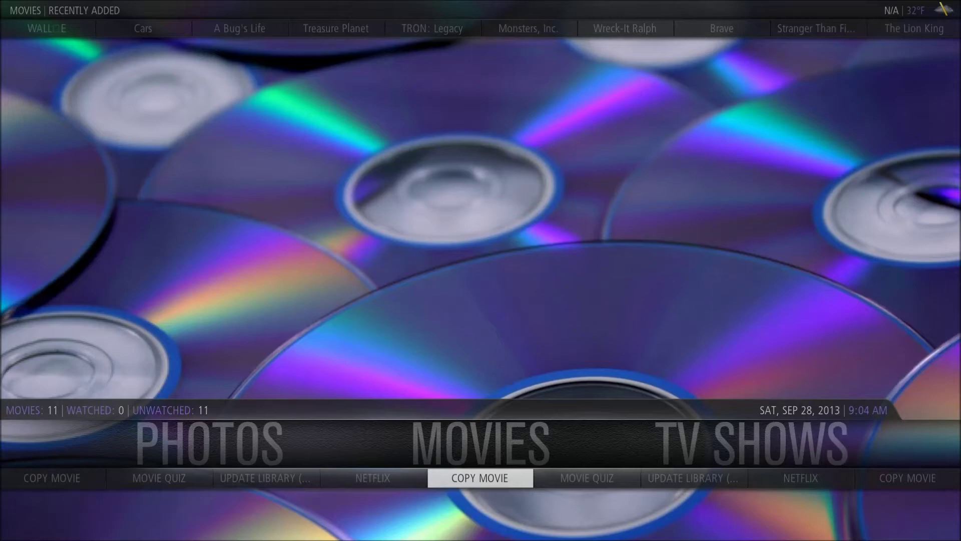
Step through the Movies shortcuts (Netflix, Update Library, Copy Movie) to land on Movie Quiz
key("Left")
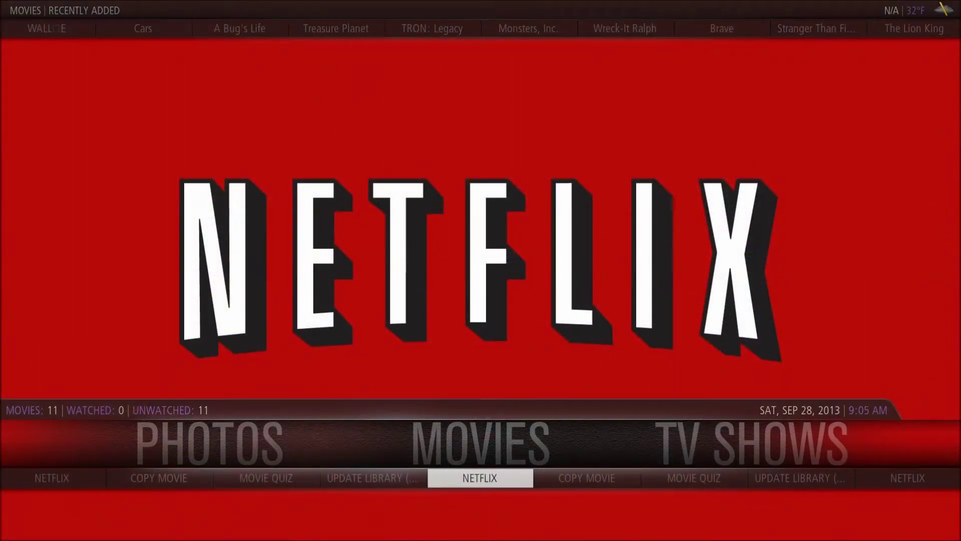
key("Left")
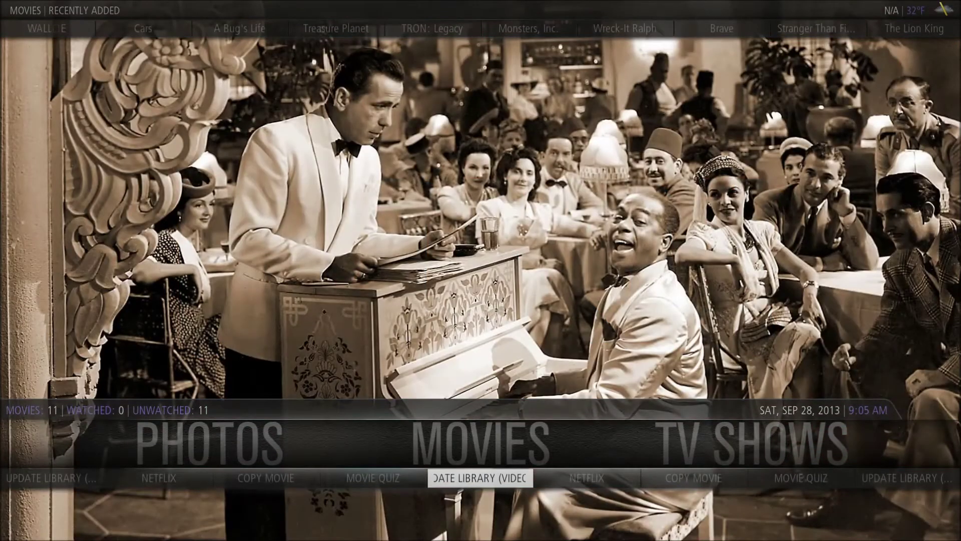
key("Right")
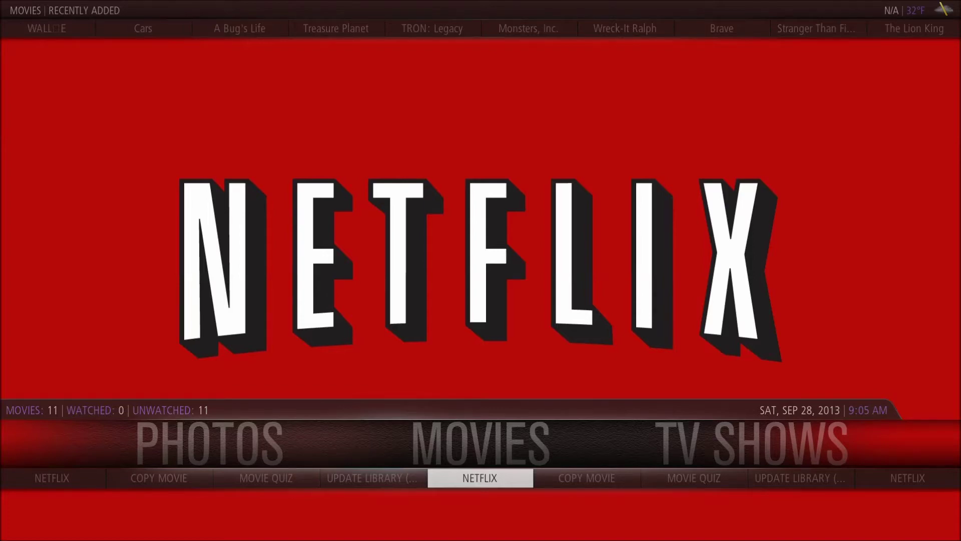
key("Right")
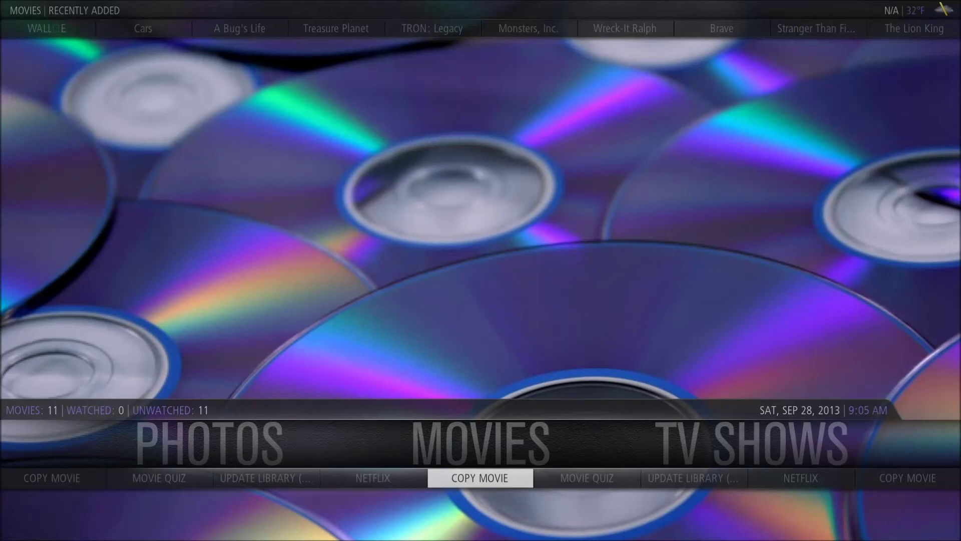
key("Right")
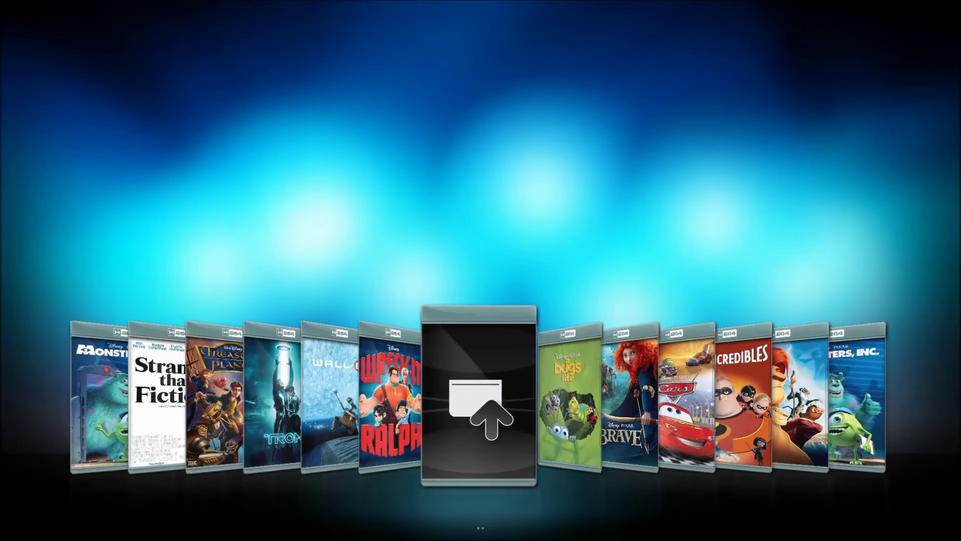
Move the cover flow past A Bug's Life to Brave and reveal its details panel
key("Right")
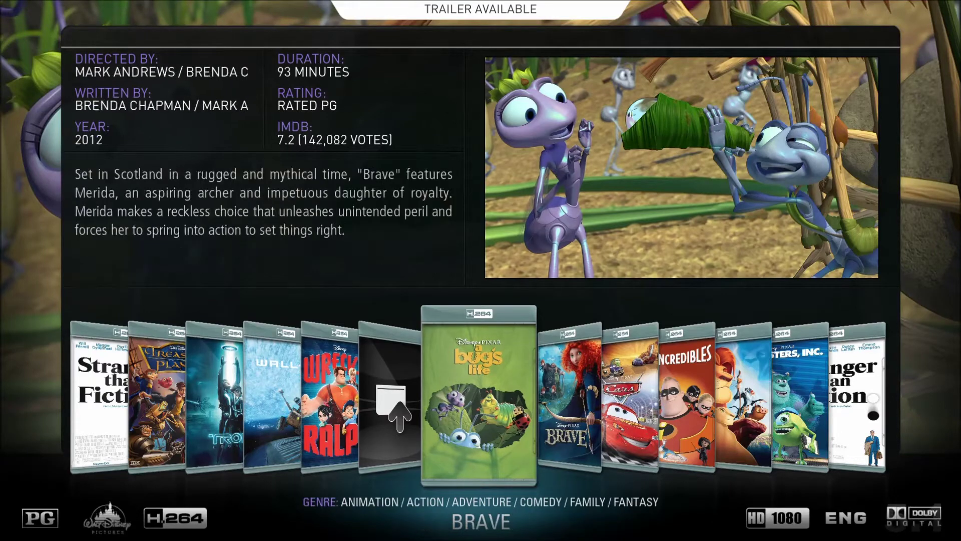
key("Right")
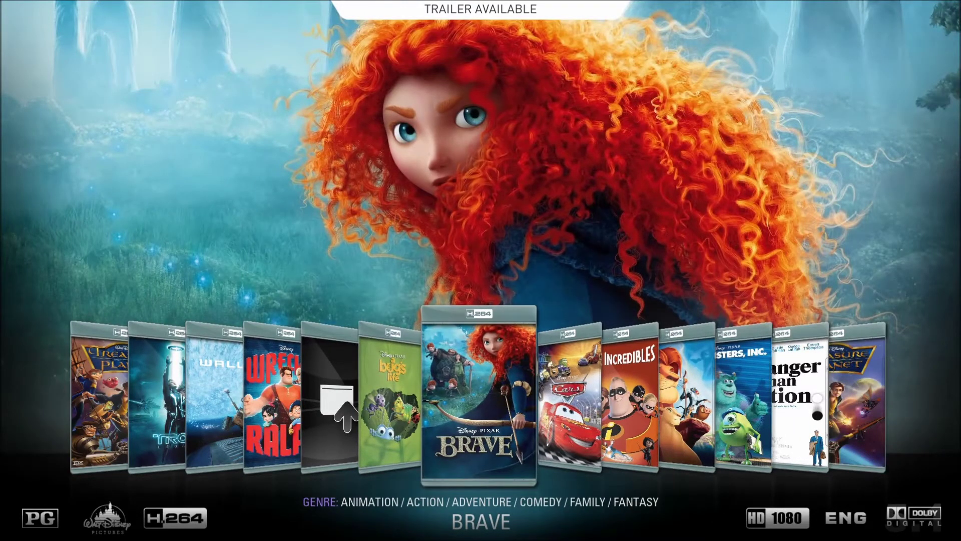
key("Up")
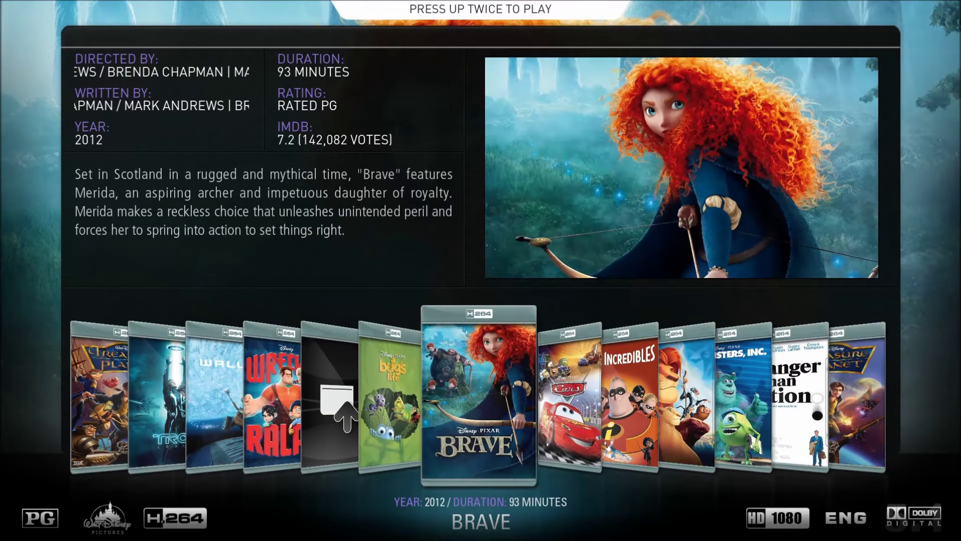
Open Brave's full information screen, step through its actions to Resume, and browse the cast list
key("Up")
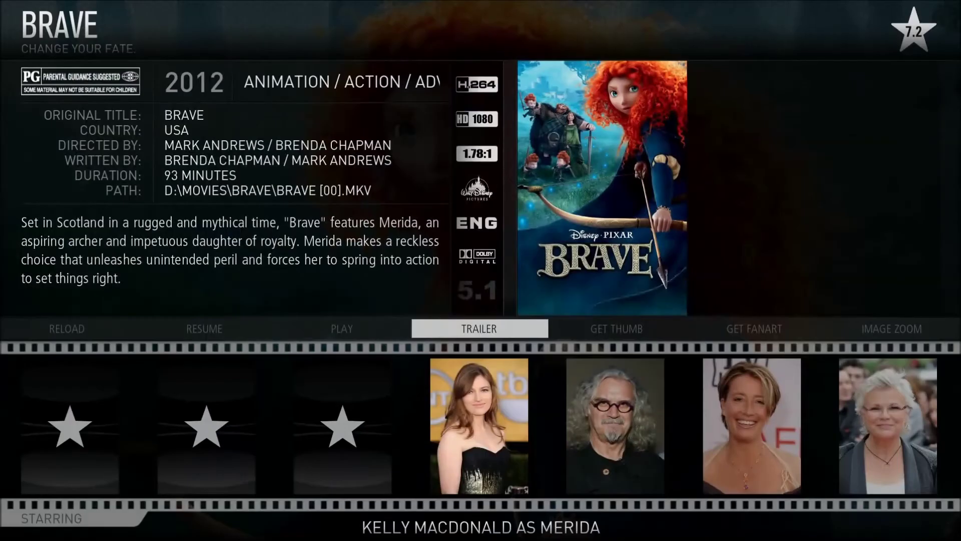
key("Right")
key("Right")
key("Right")
key("Right")
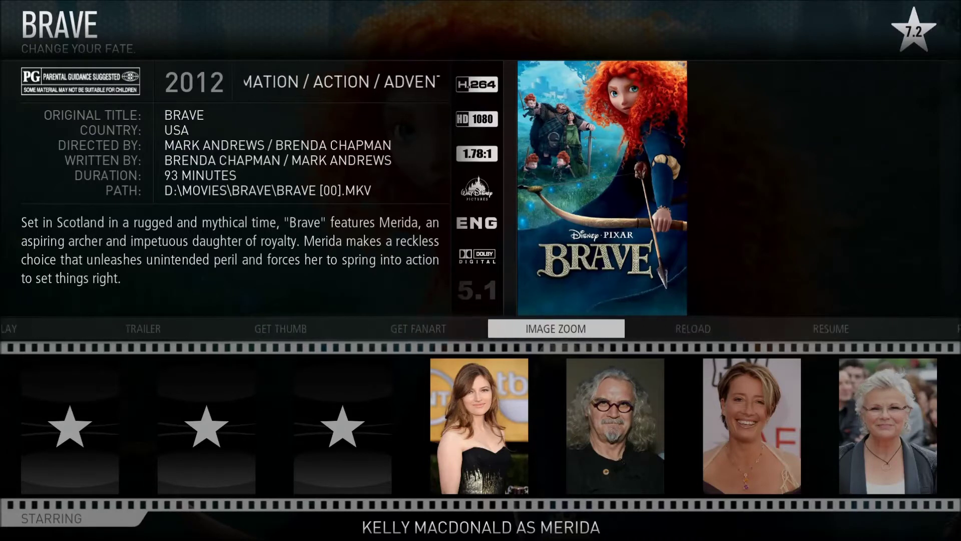
key("Right")
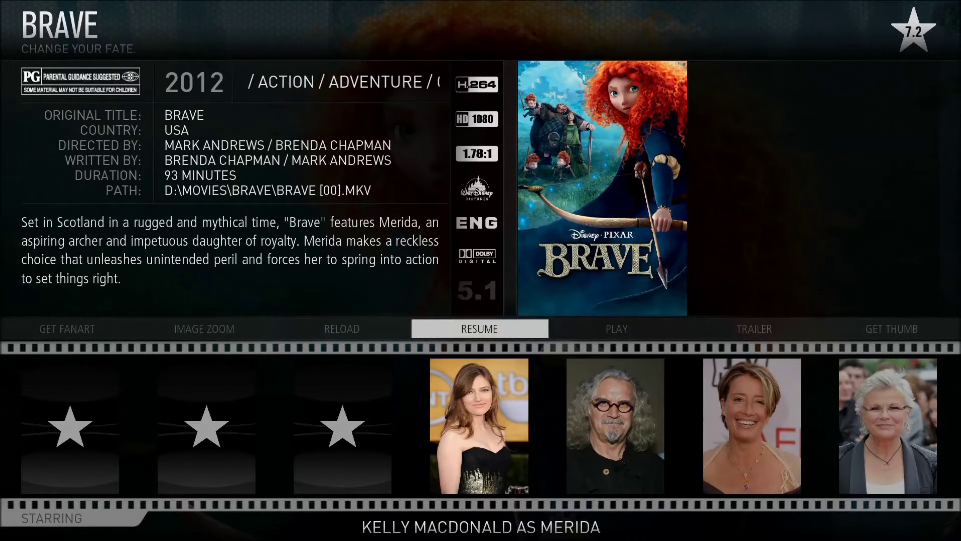
key("Down")
key("Right")
key("Right")
key("Right")
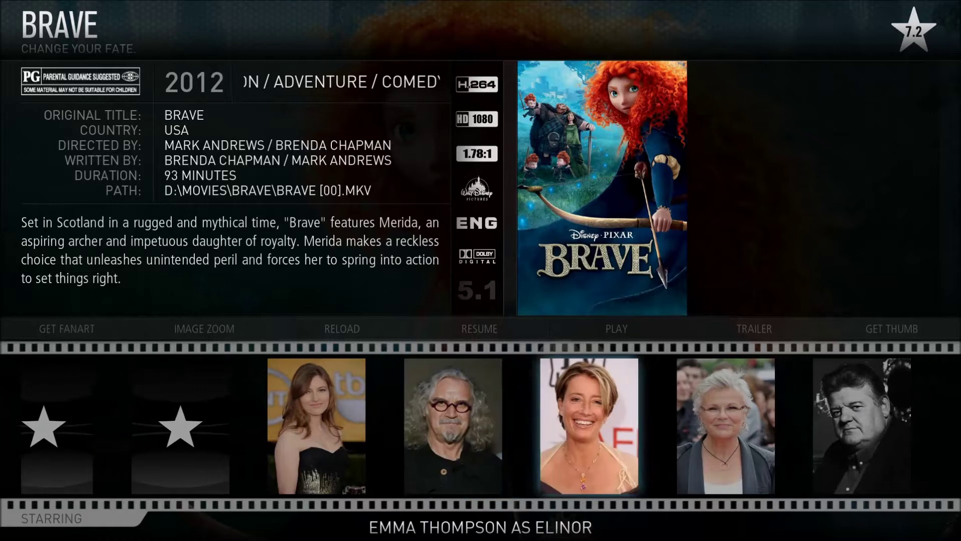
key("Right")
key("Right")
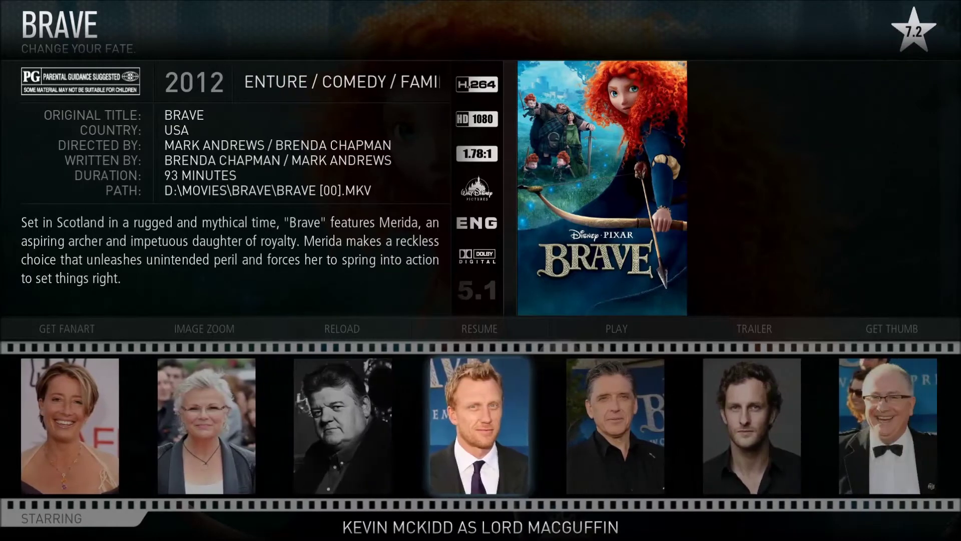
key("Up")
Close Brave's info, view the Cars plot, then expand the Stranger Than Fiction trailer full screen
key("Escape")
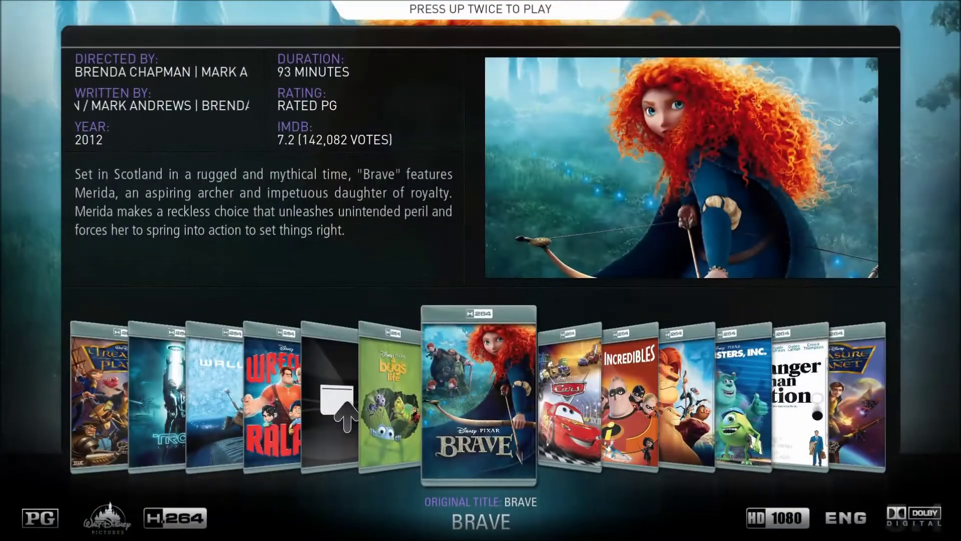
key("Right")
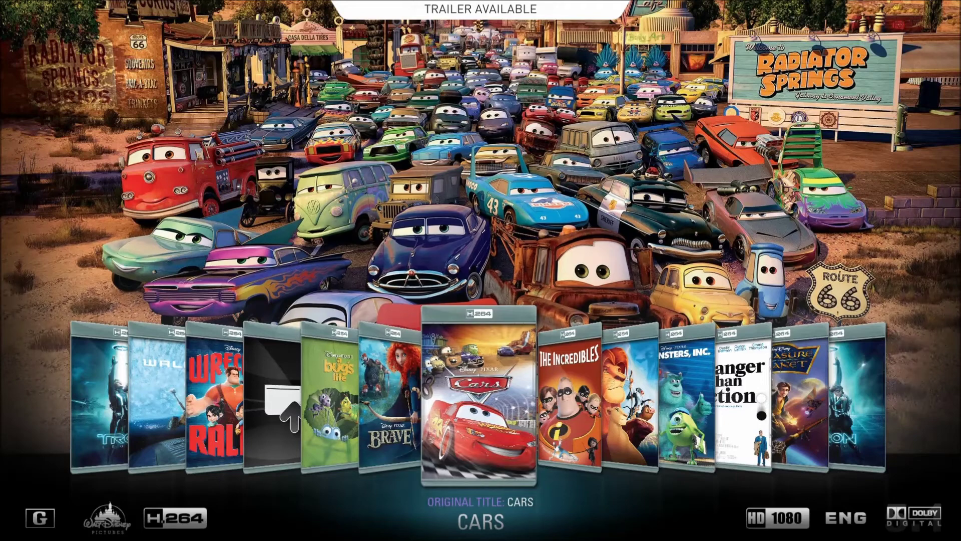
key("Down")
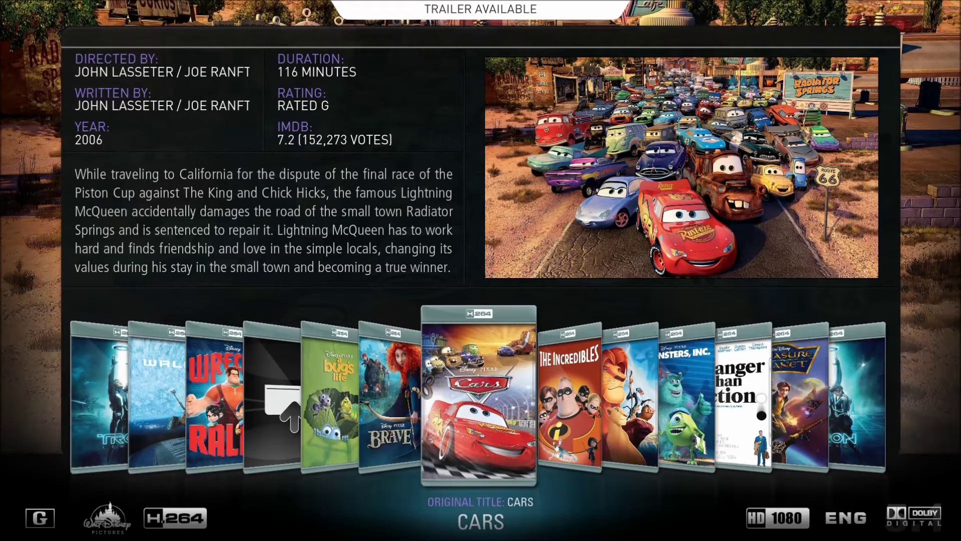
key("Right")
key("Right")
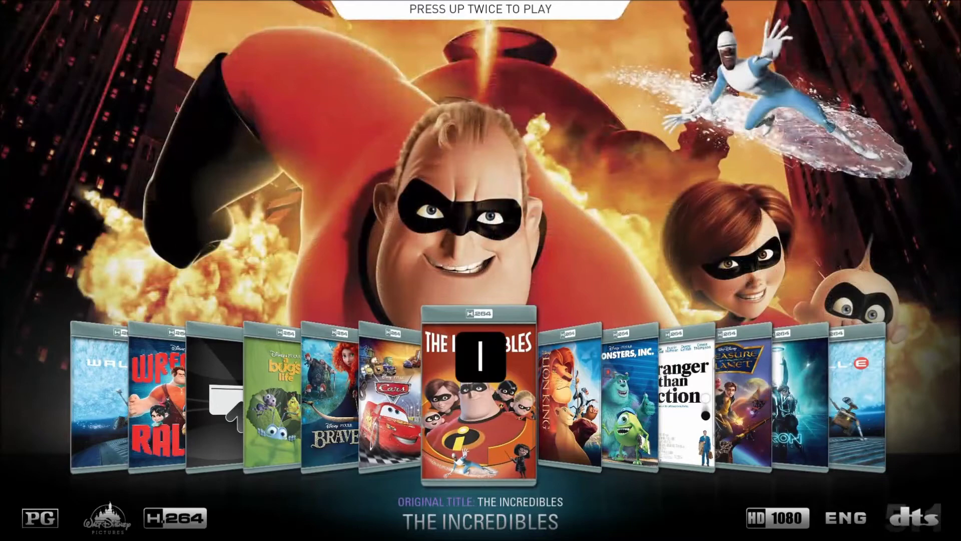
key("Right")
key("Right")
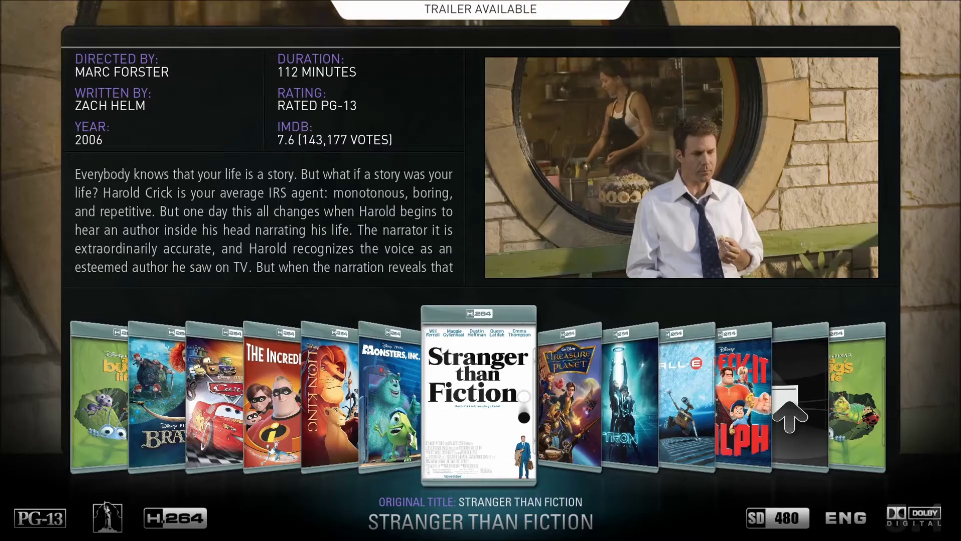
key("Up")
key("Up")
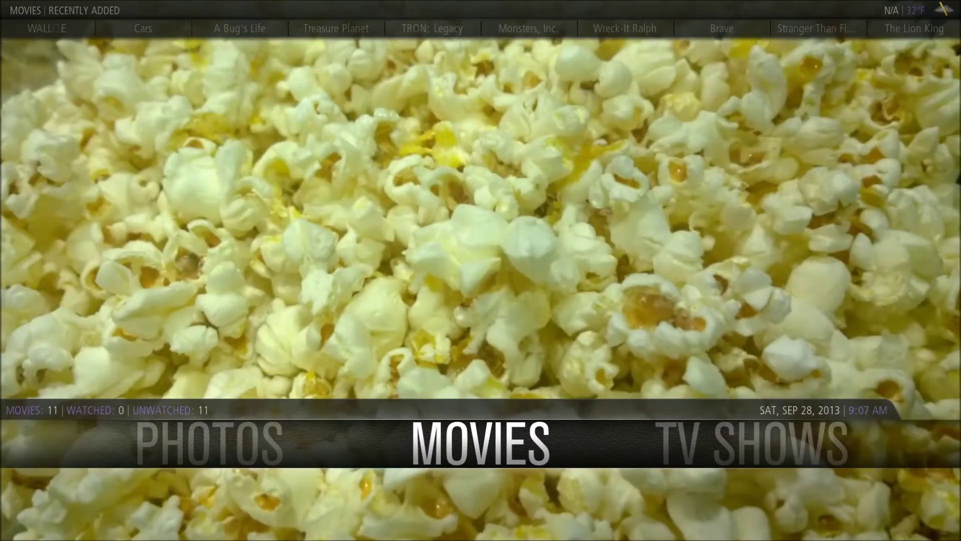
Cycle the home menu via TV Shows back to Movies, then reach the Add-ons screen from the system row
key("Right")
key("Right")
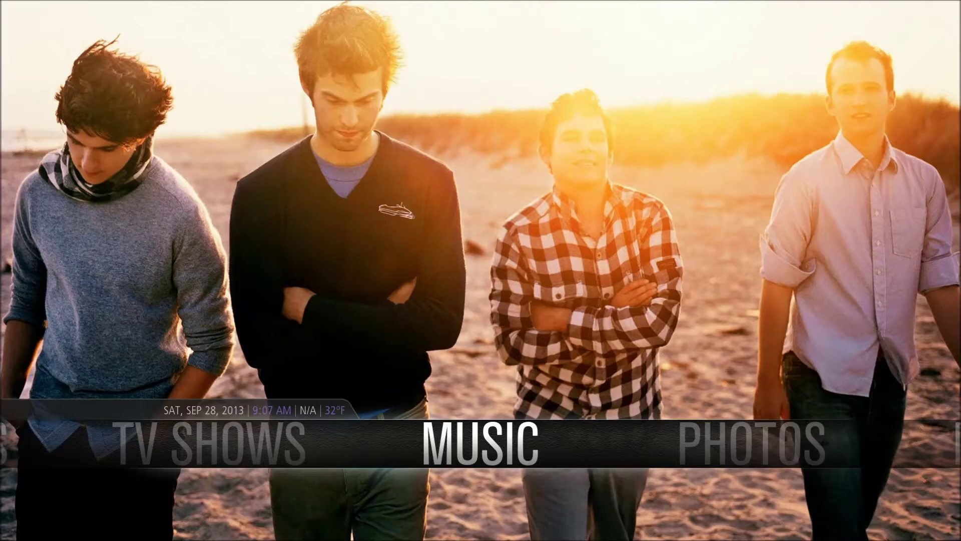
key("Right")
key("Right")
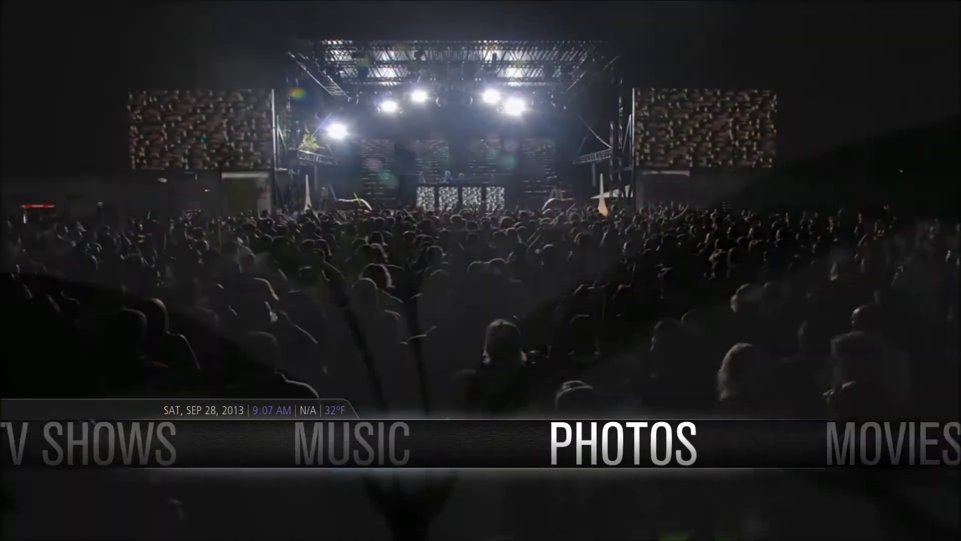
key("Down")
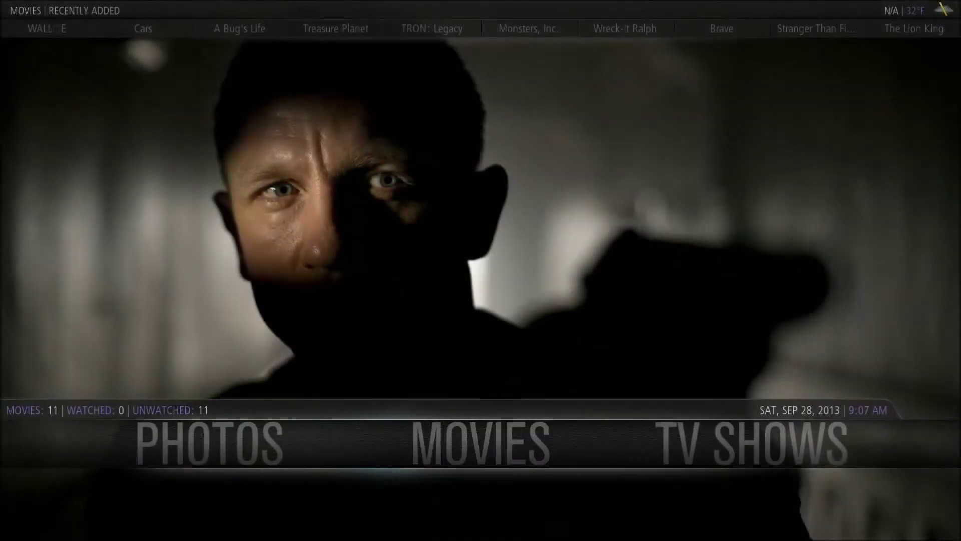
key("Down")
key("Right")
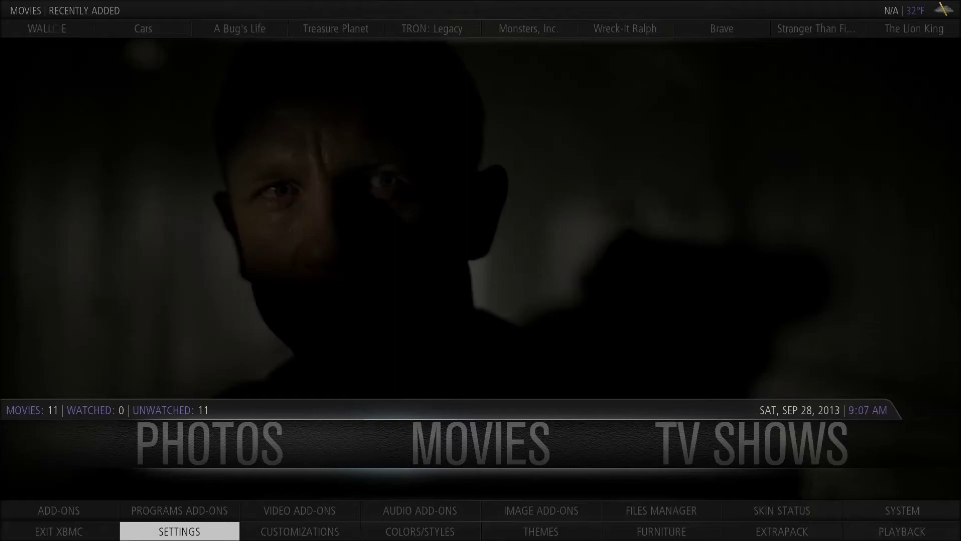
key("Up")
key("Return")
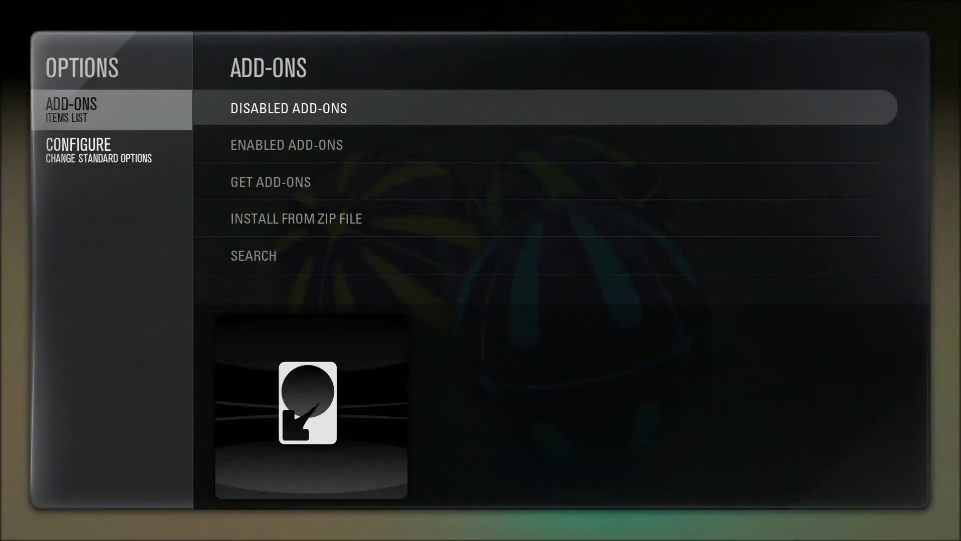
Open Enabled Add-ons from the Add-ons screen
key("Down")
key("Return")
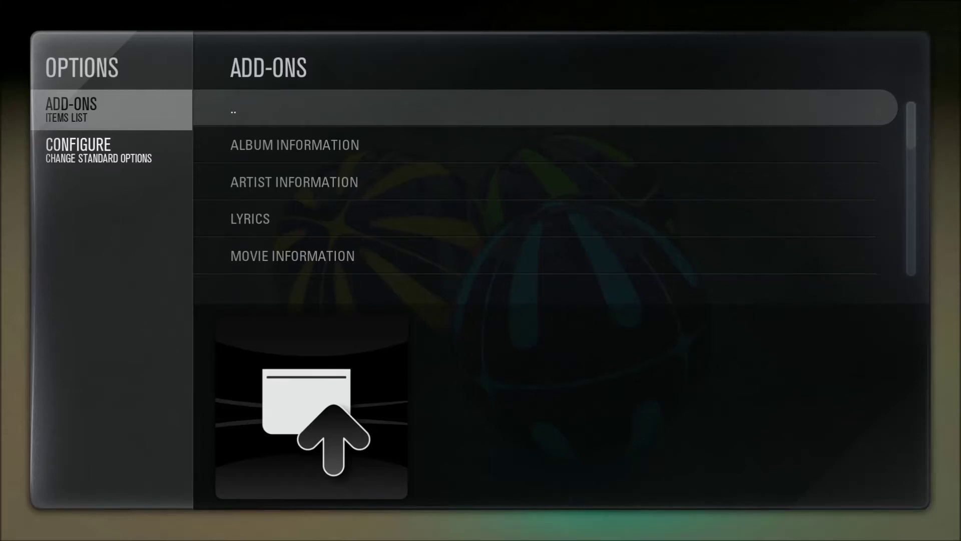
Open and back out of the Album Information, Artist Information and Lyrics add-on categories
key("Down")
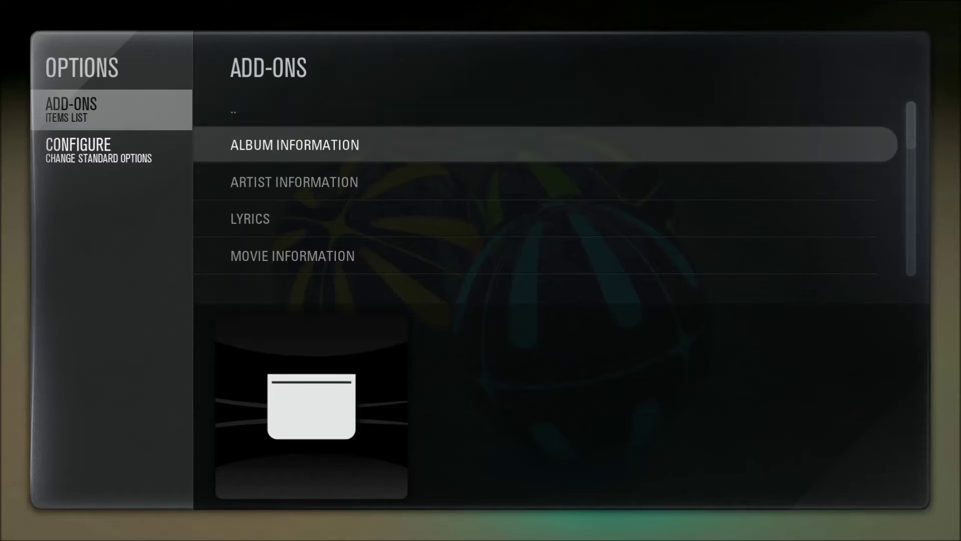
key("Return")
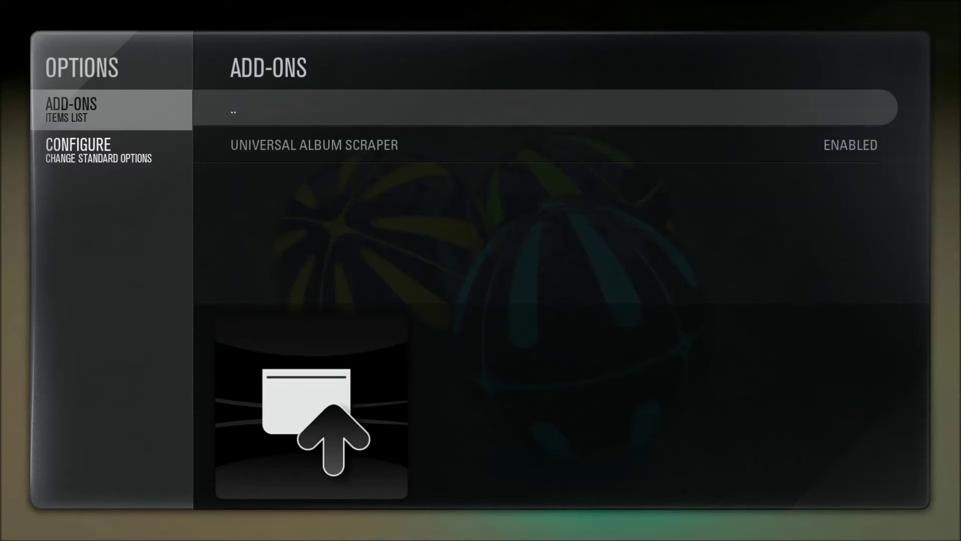
key("Return")
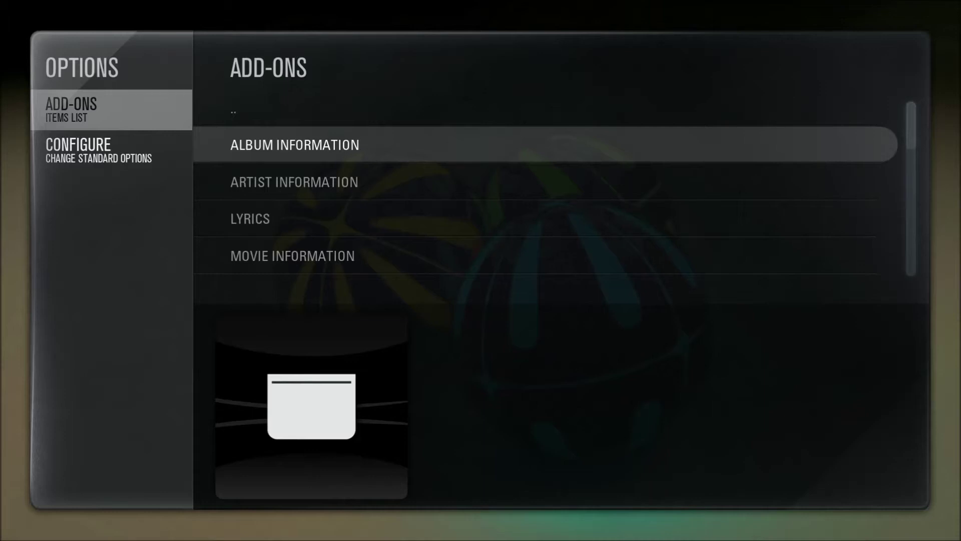
key("Down")
key("Return")
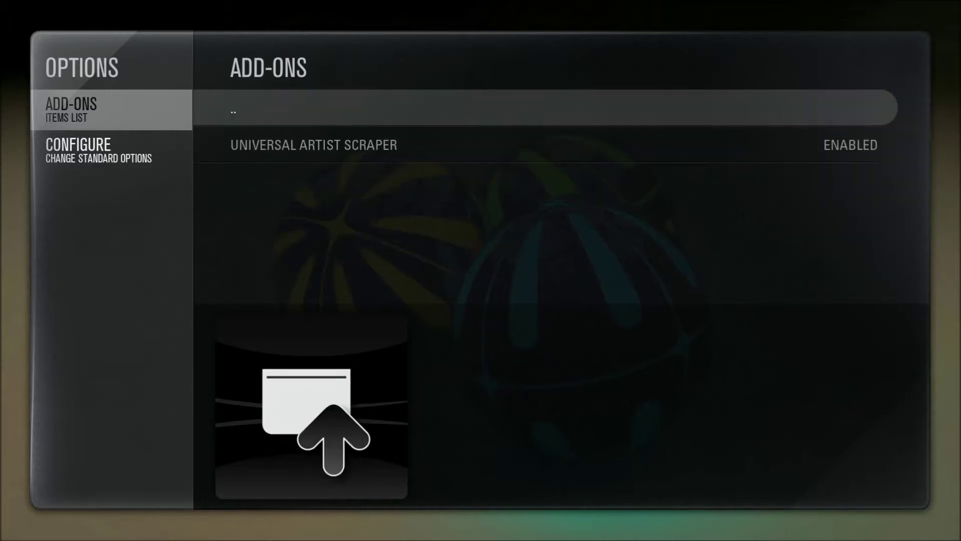
key("Return")
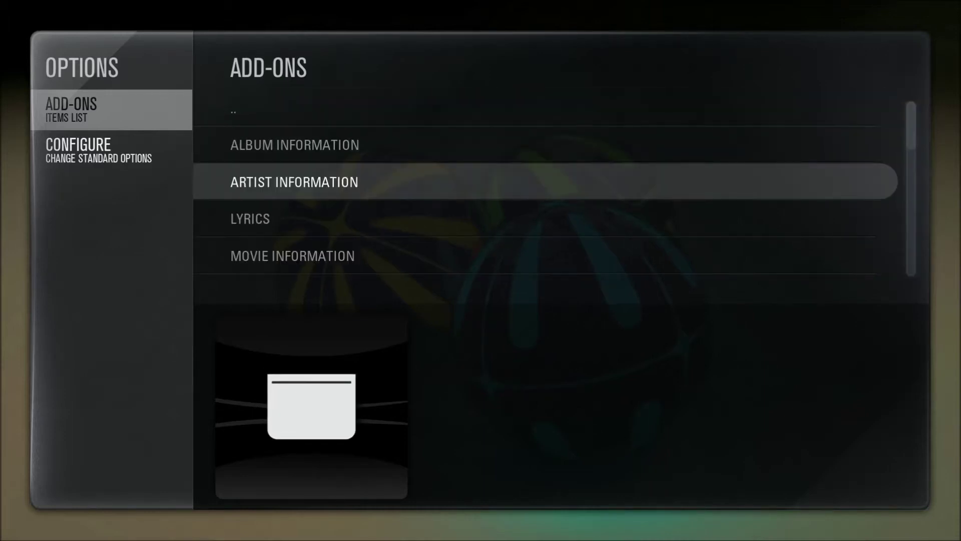
key("Down")
key("Return")
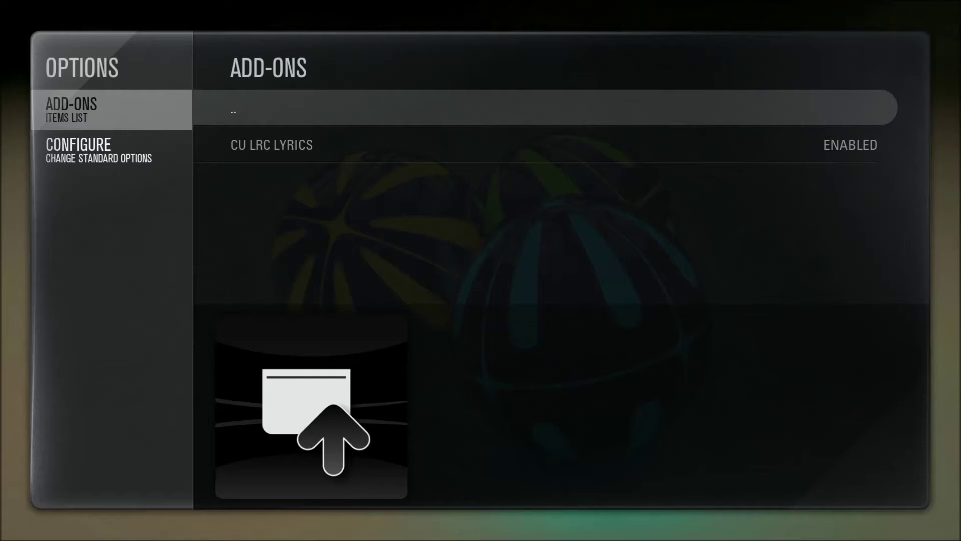
key("Return")
Review The Movie Database, Universal Movie Scraper and TheAudioDB scrapers, then open Program Add-ons
key("Down")
key("Return")
key("Down")
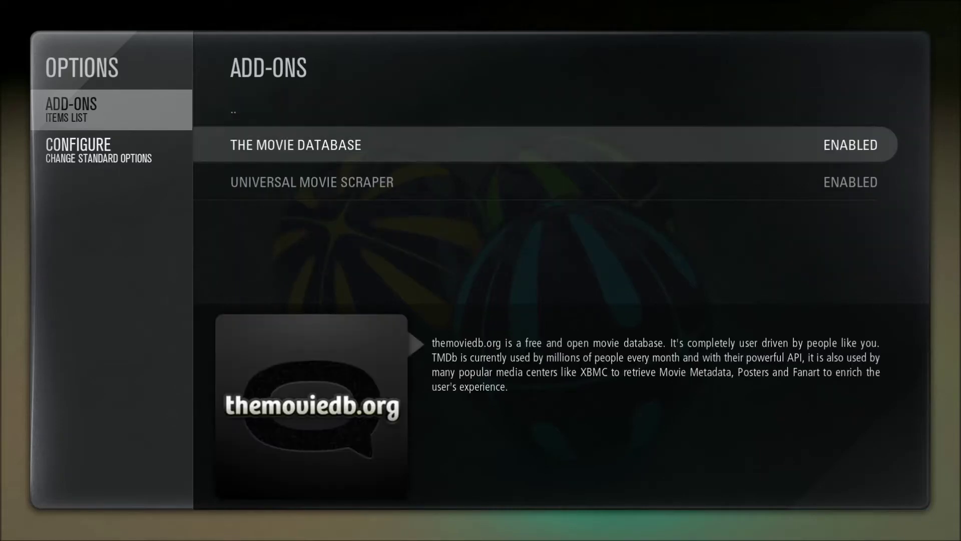
key("Down")
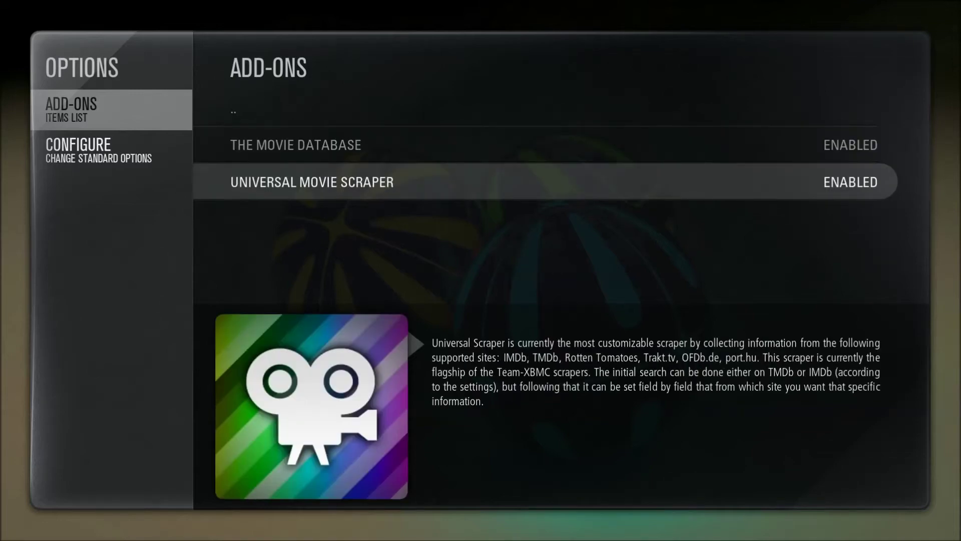
key("BackSpace")
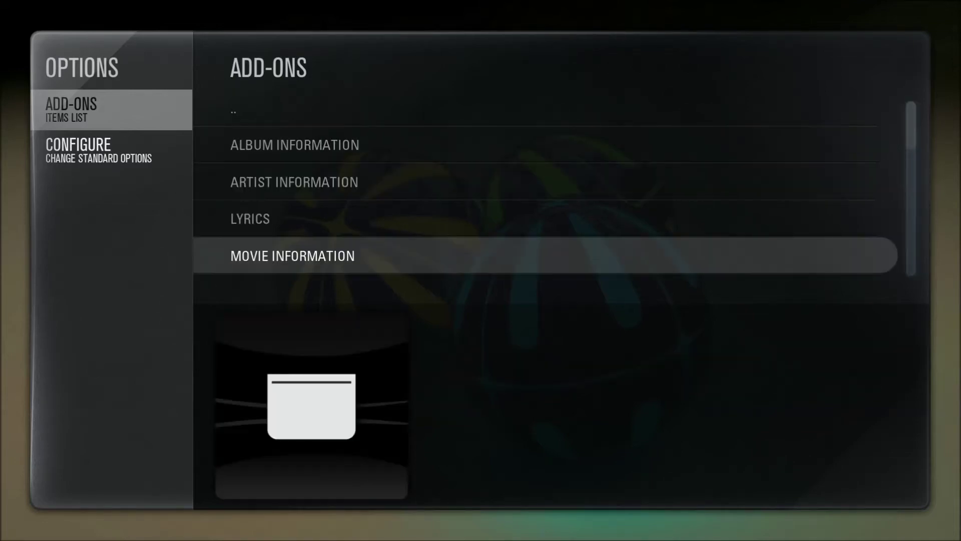
key("Down")
key("Return")
key("Down")
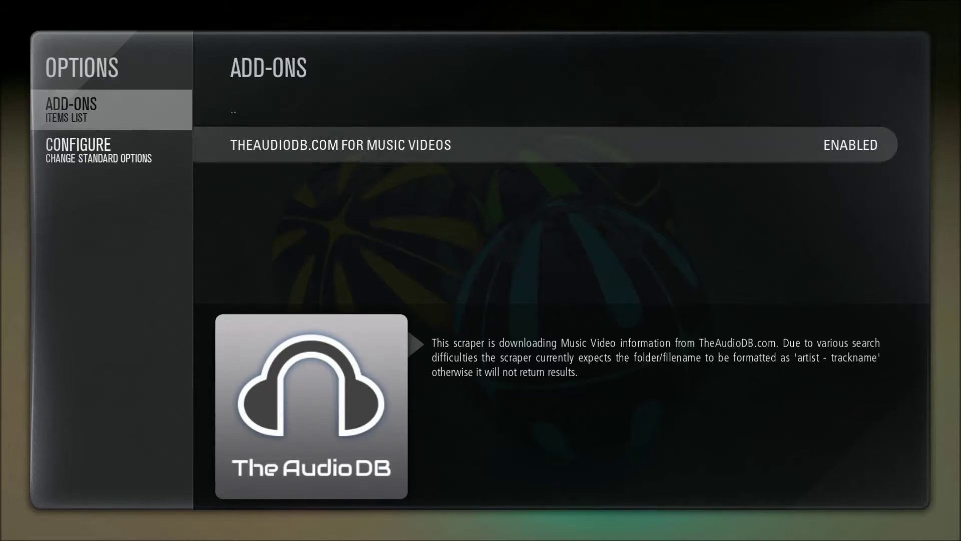
key("BackSpace")
key("Down")
key("Return")
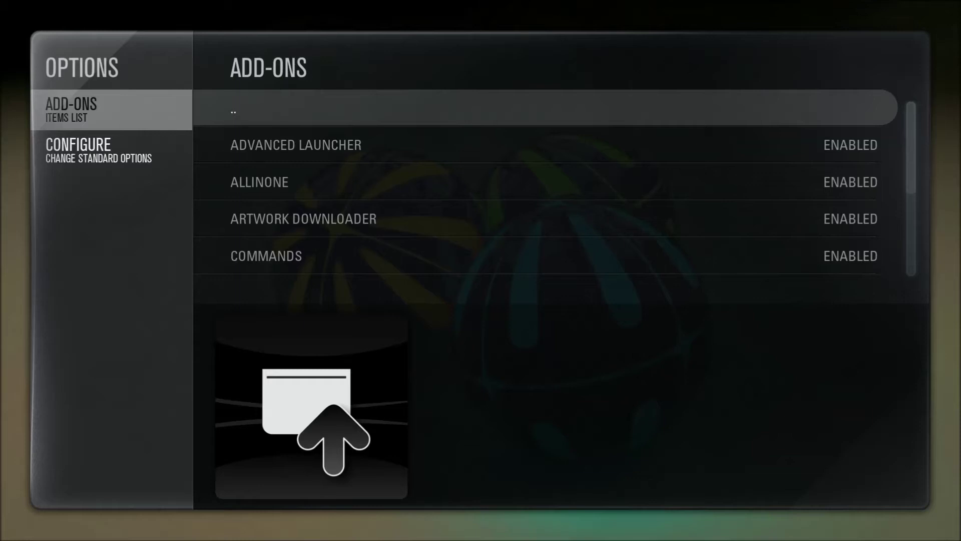
Move past Advanced Launcher to read the ALLINONE add-on's description
key("Down")
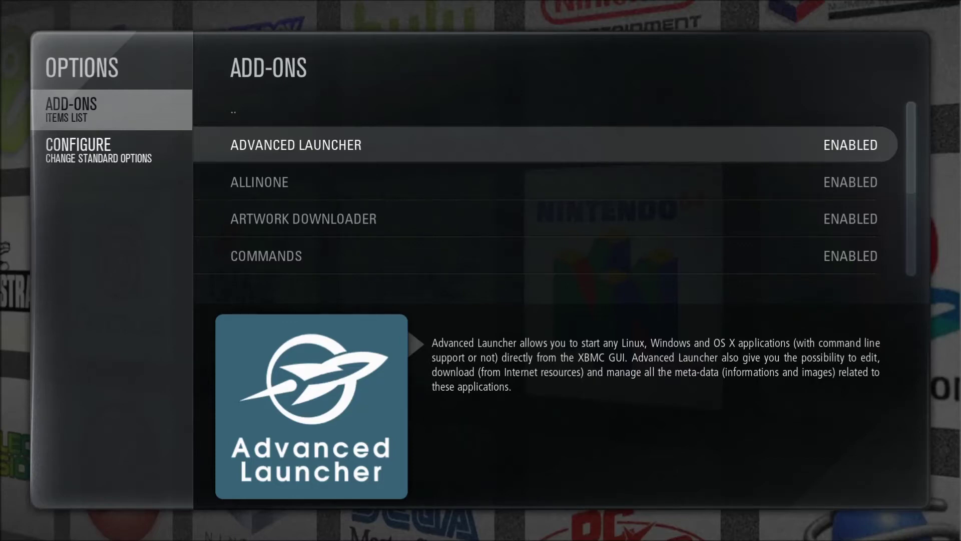
key("Down")
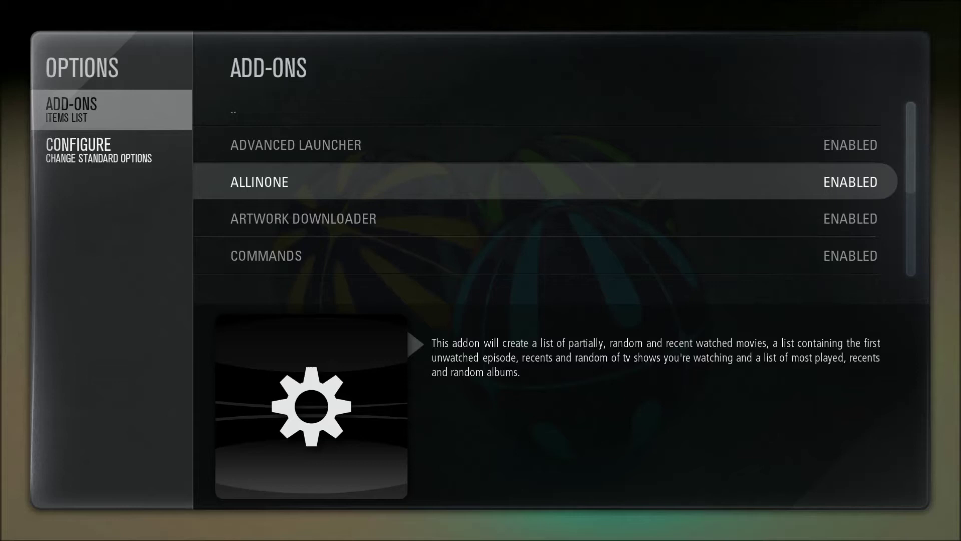